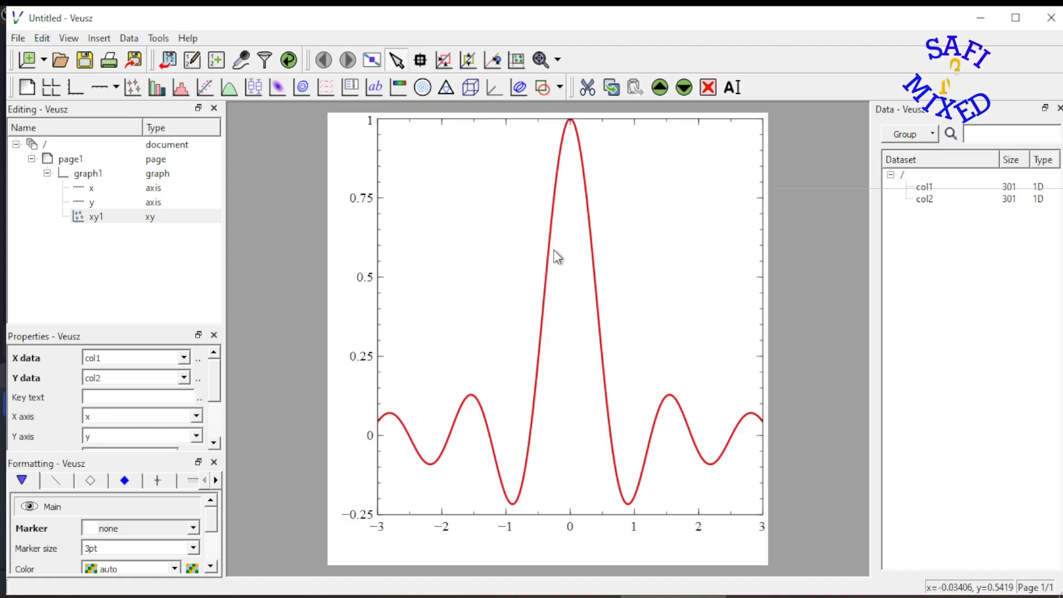
Open the data filter for the graph and enter the filter expression col2<0.75.
left_click_drag(105, 377, 78, 380)
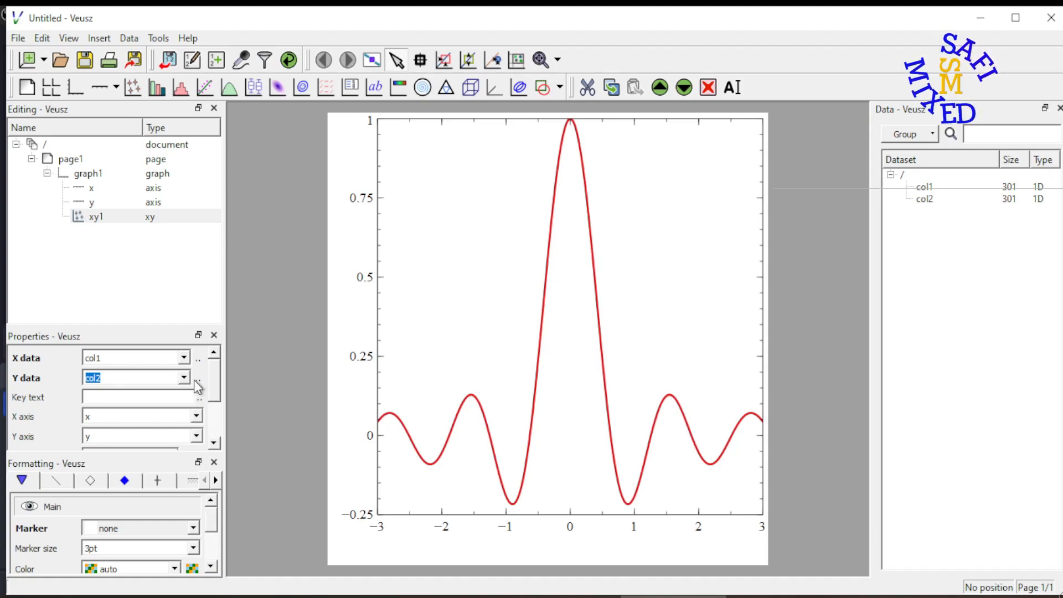
left_click(559, 340)
left_click(559, 340)
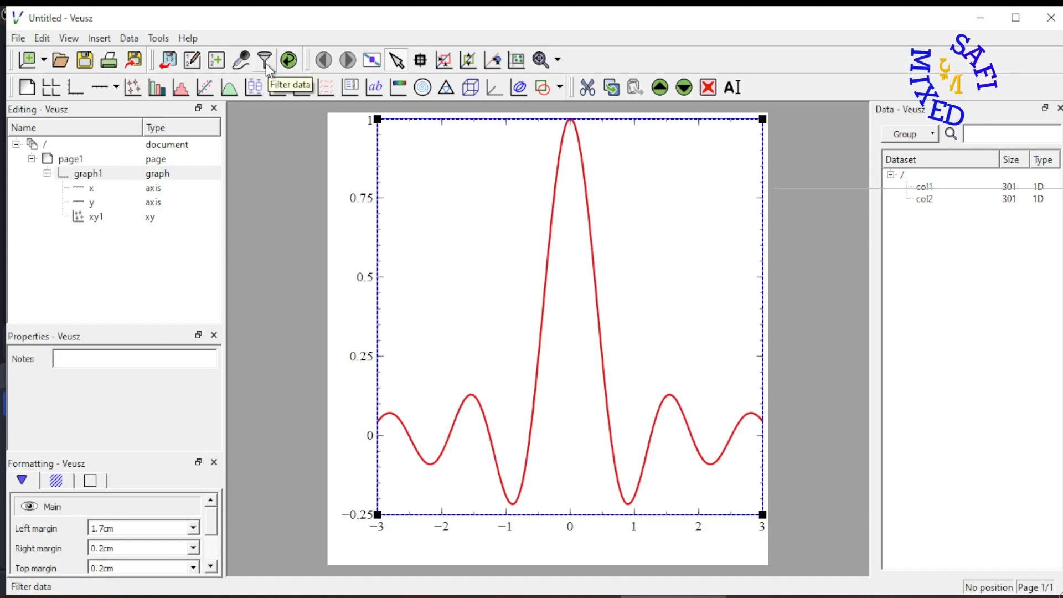
left_click(130, 39)
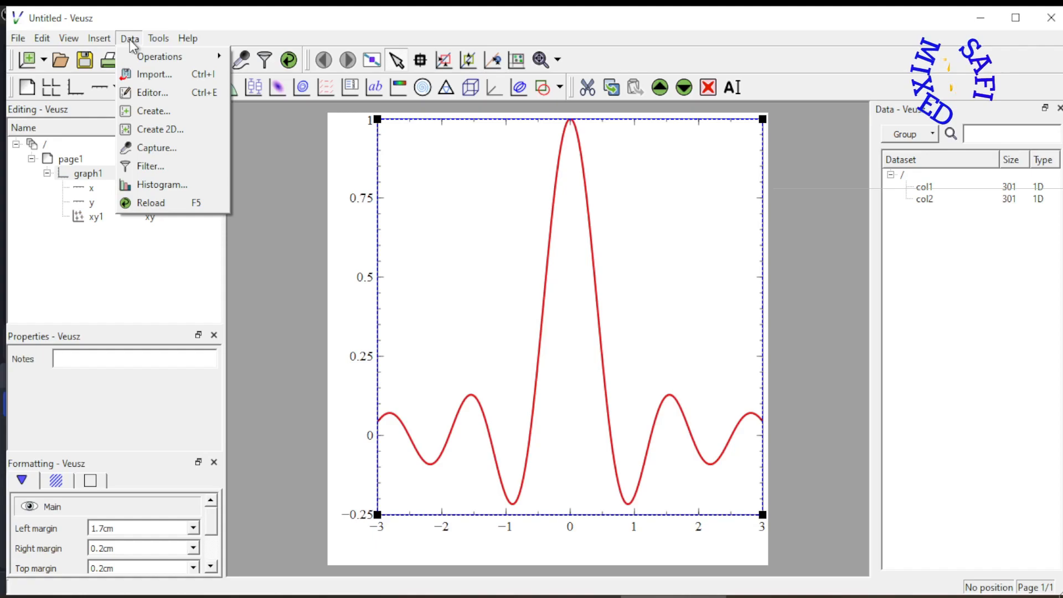
left_click(150, 166)
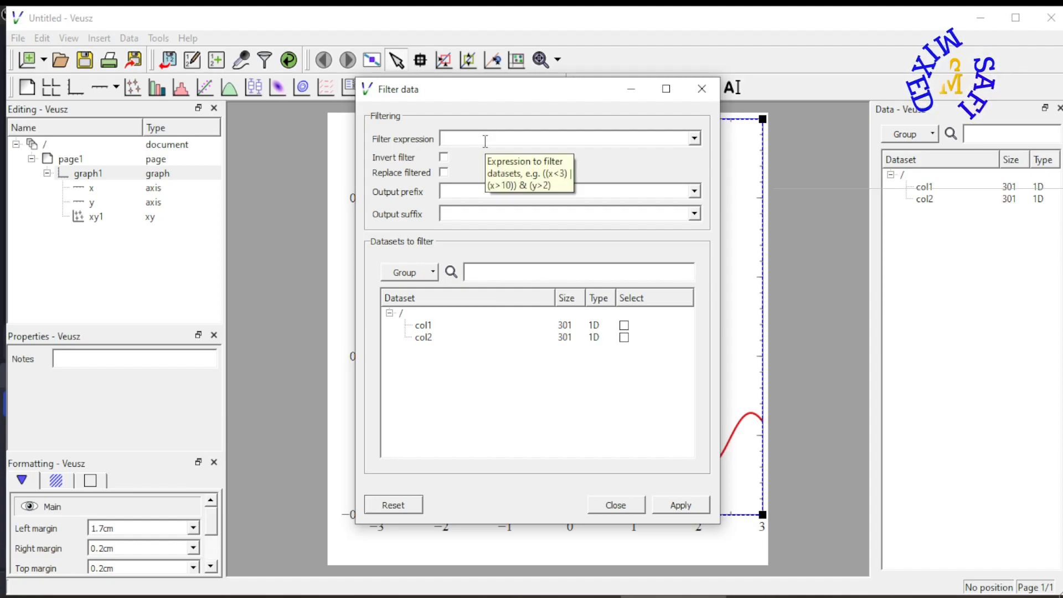
type("col")
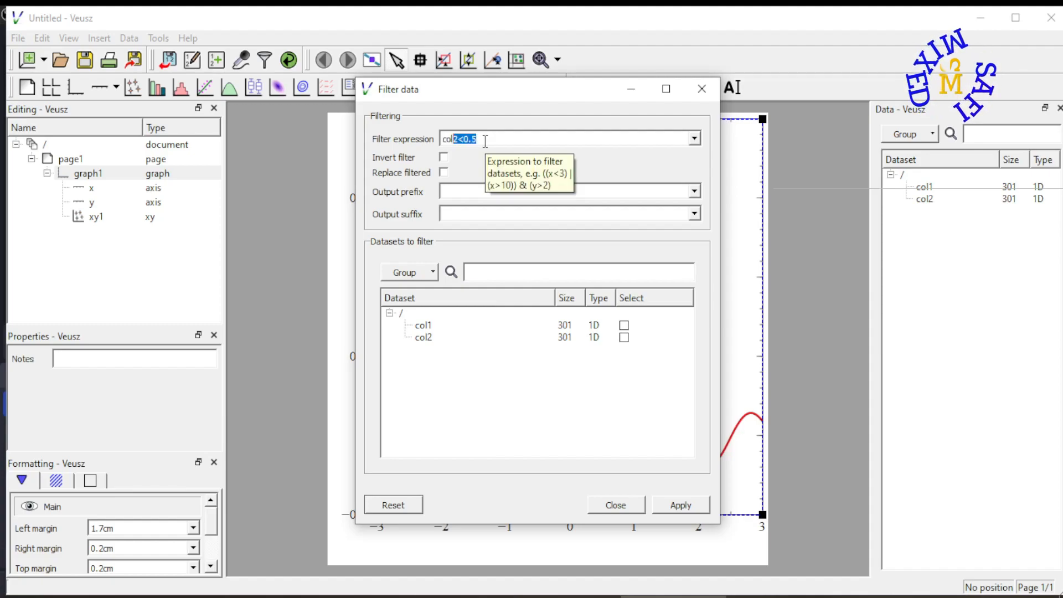
type("2")
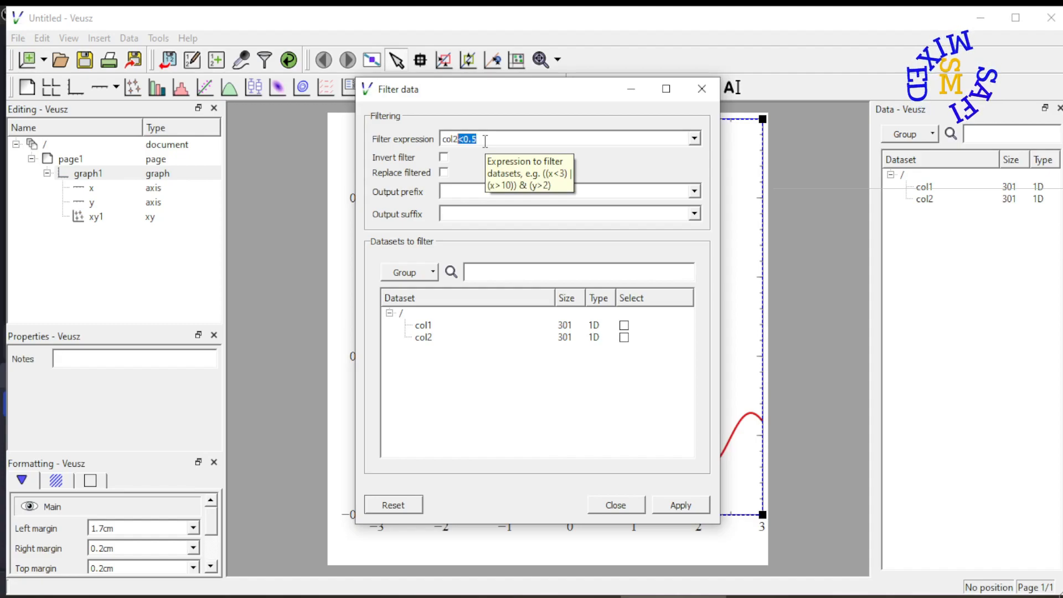
type("<0")
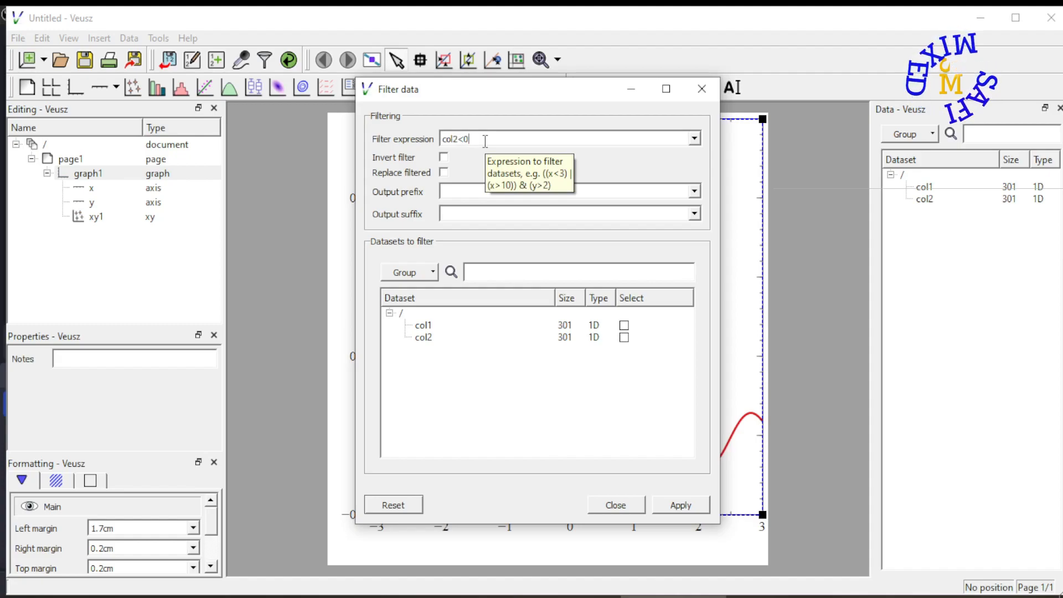
type(".")
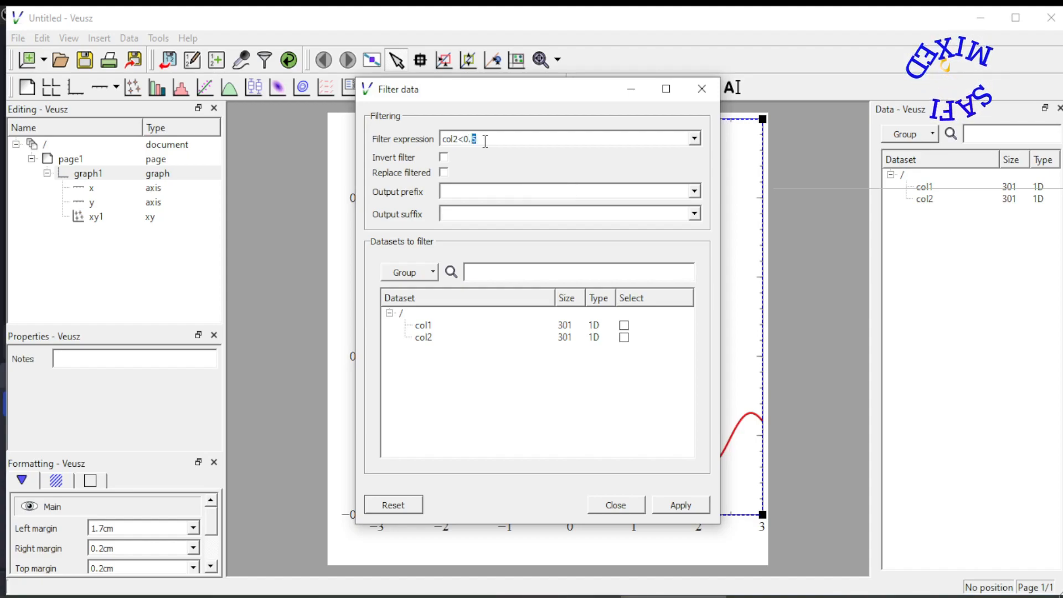
type("75")
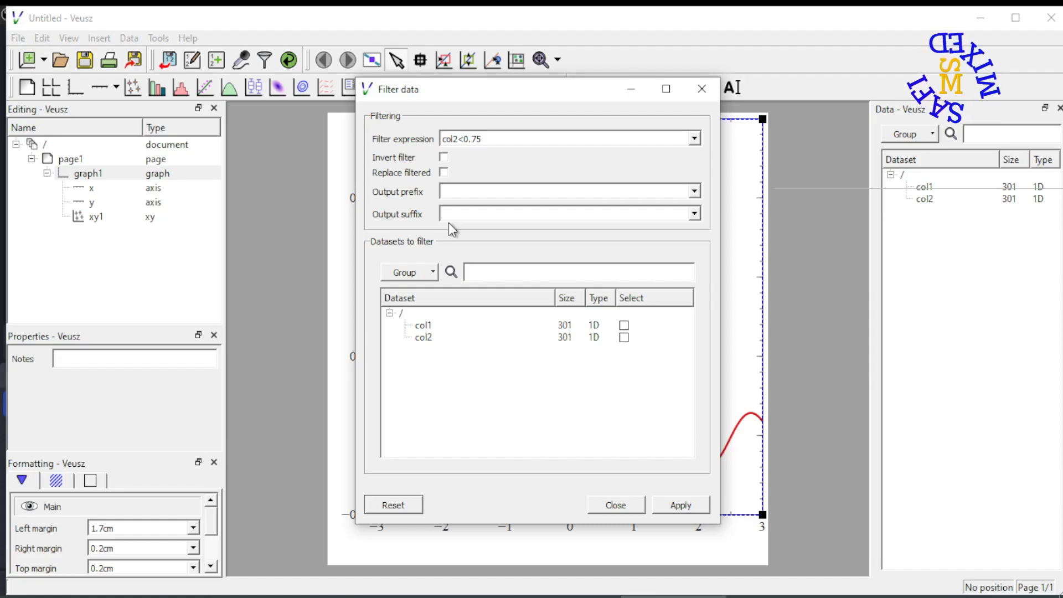
Set the output prefix to flt, select col2 as the dataset to filter, and apply the filter.
left_click(466, 192)
type("f")
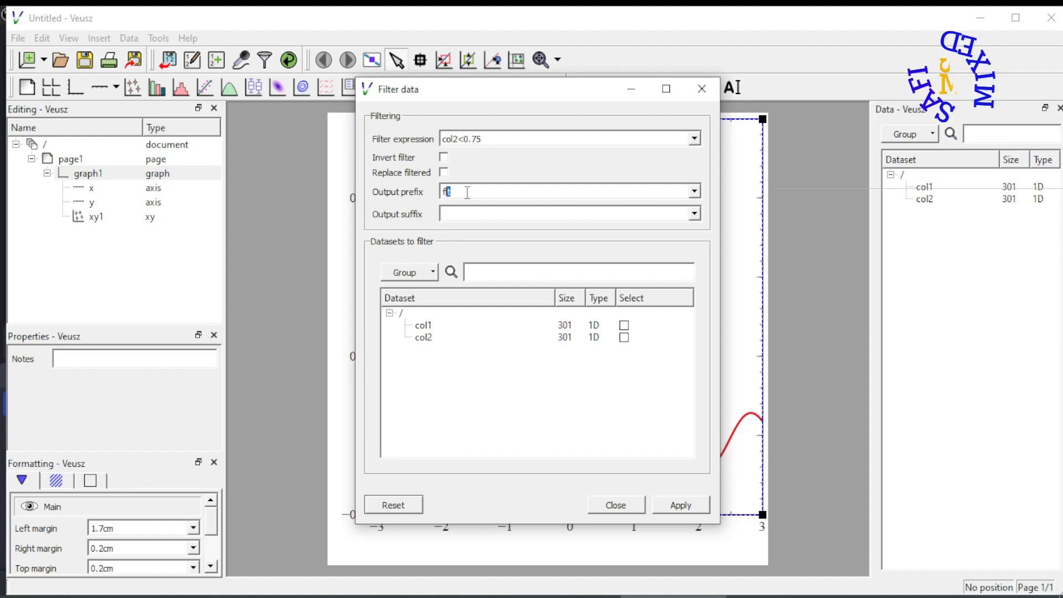
type("lt")
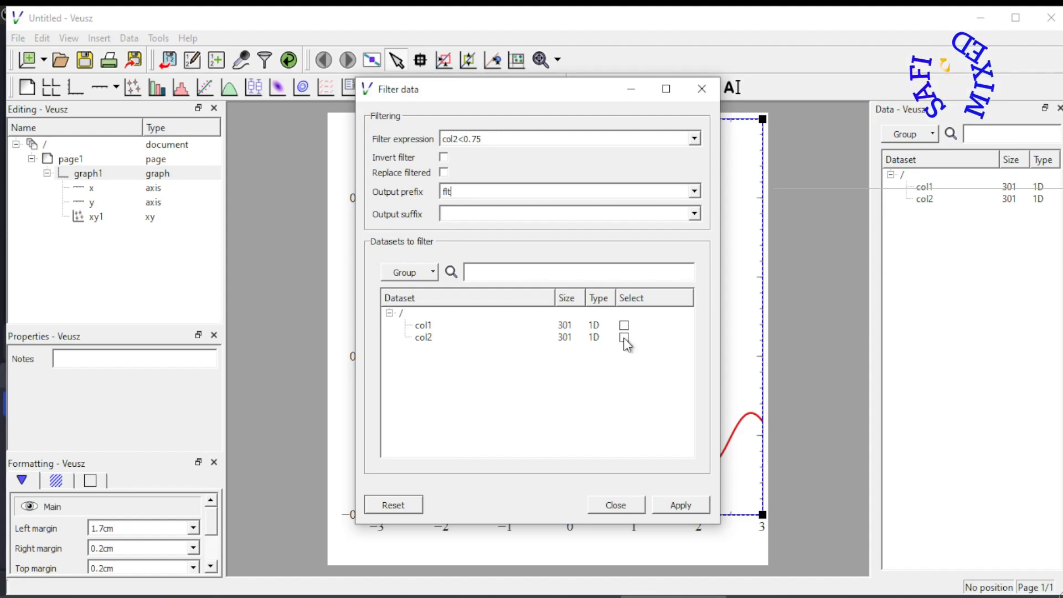
left_click(624, 338)
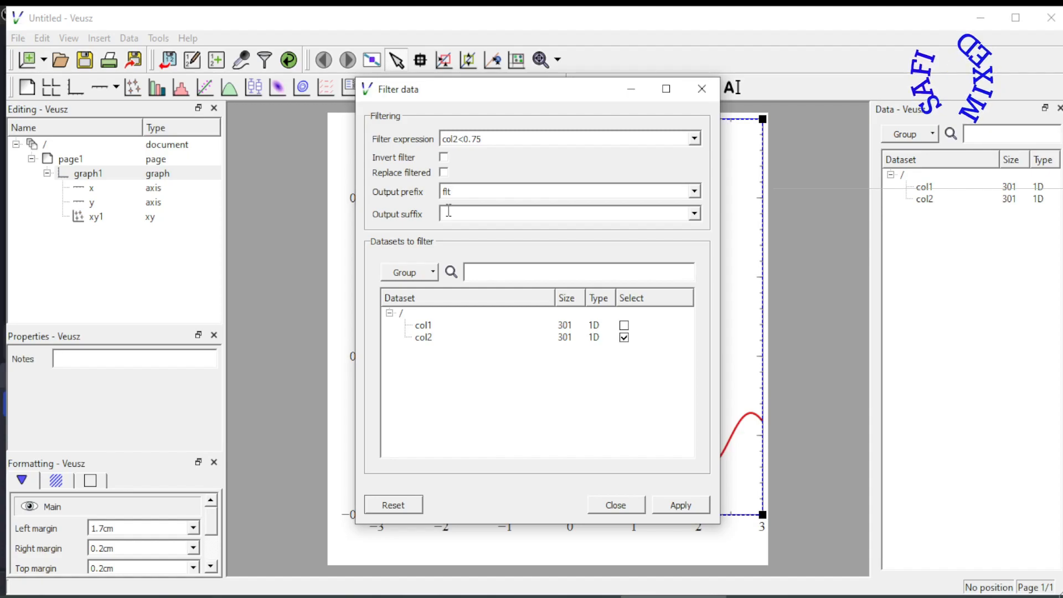
left_click(682, 512)
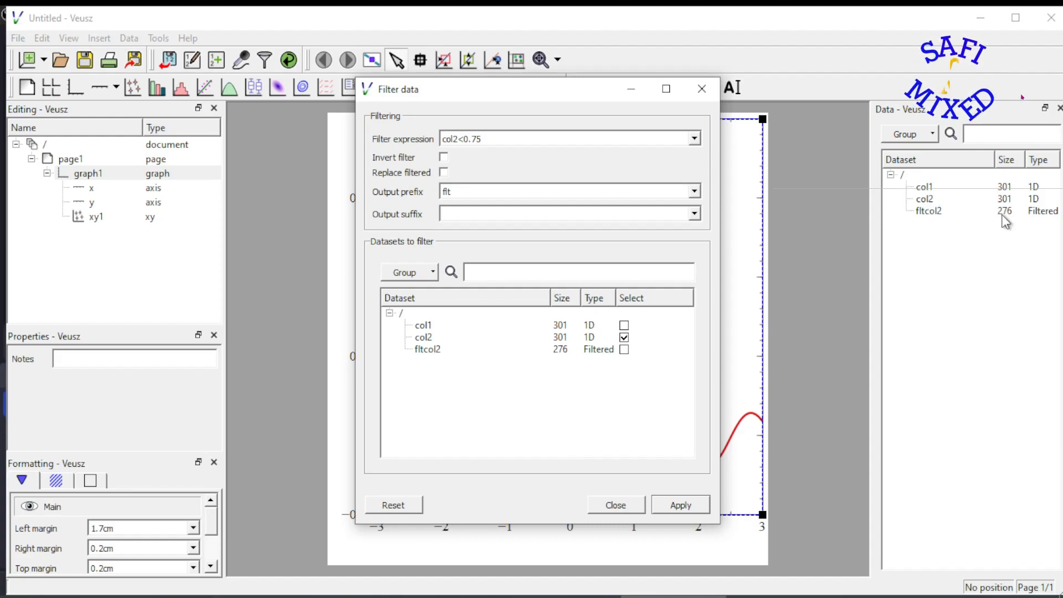
left_click(619, 507)
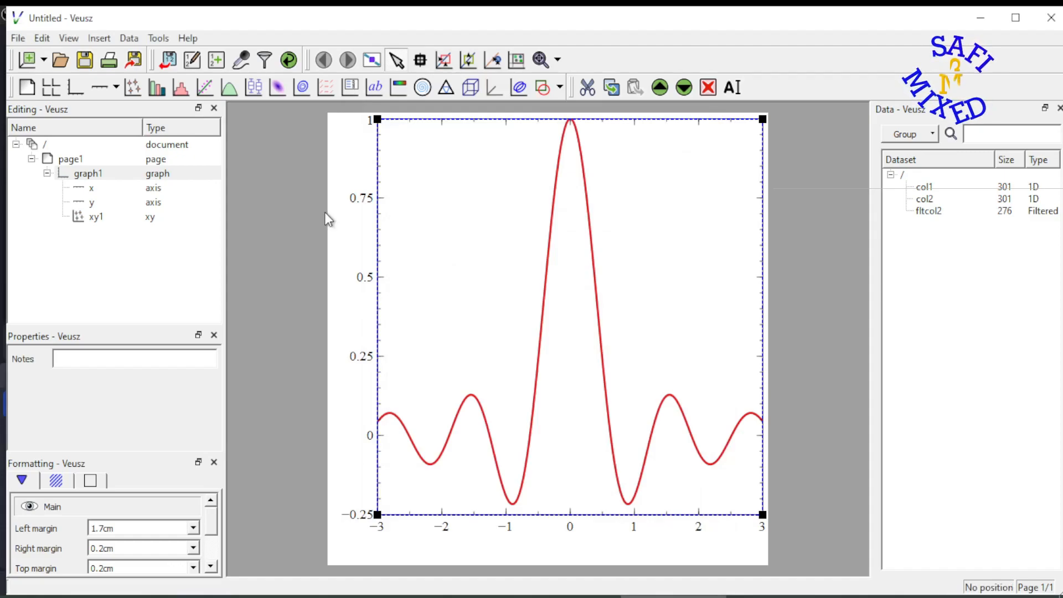
Add a new xy plot with col1 as X data and fltcol2 as Y data.
left_click(133, 87)
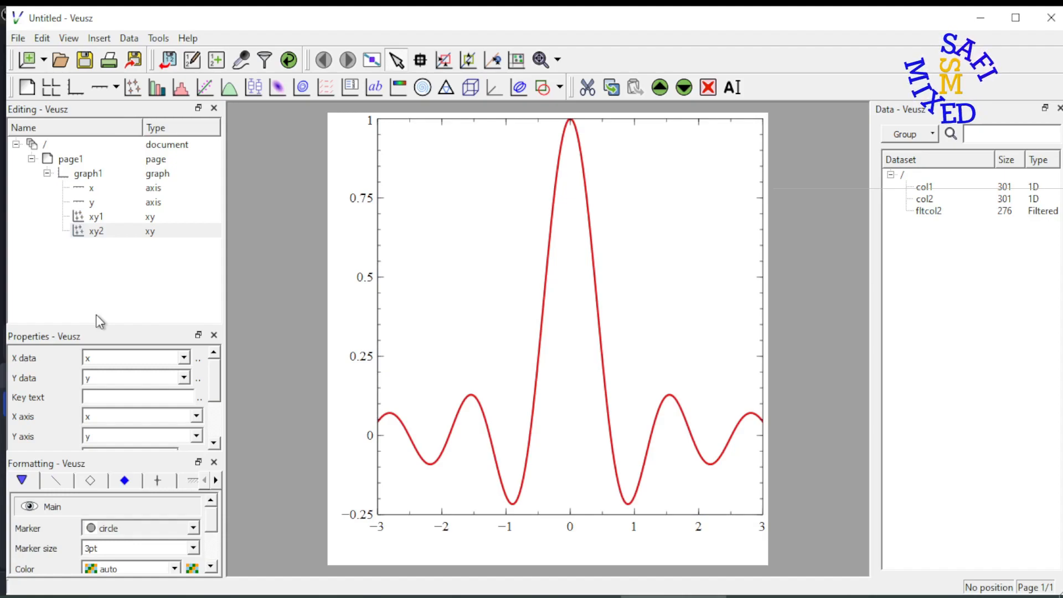
left_click(184, 357)
left_click(127, 376)
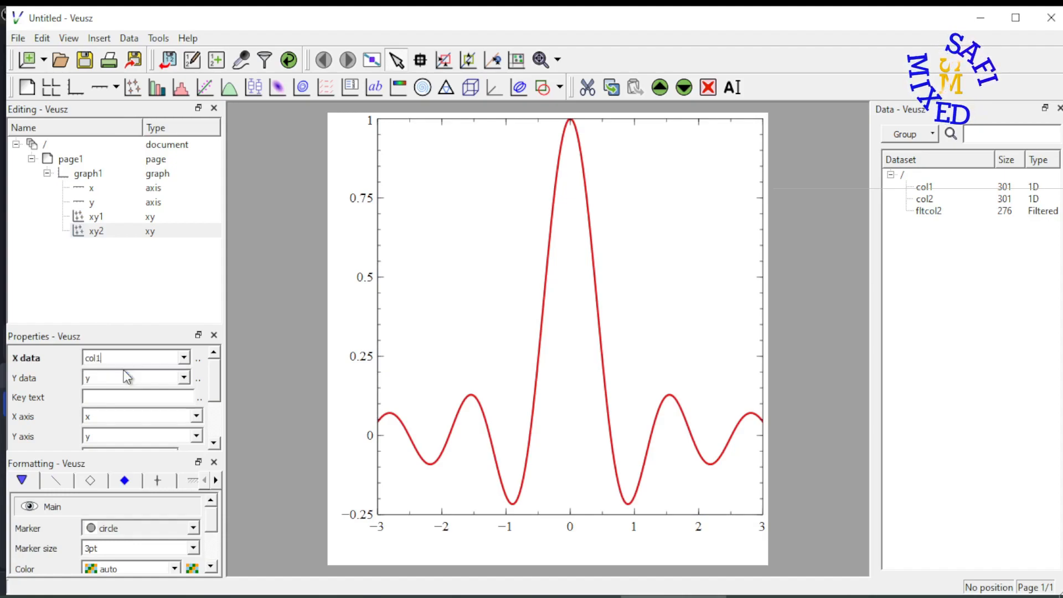
left_click(184, 377)
left_click(139, 415)
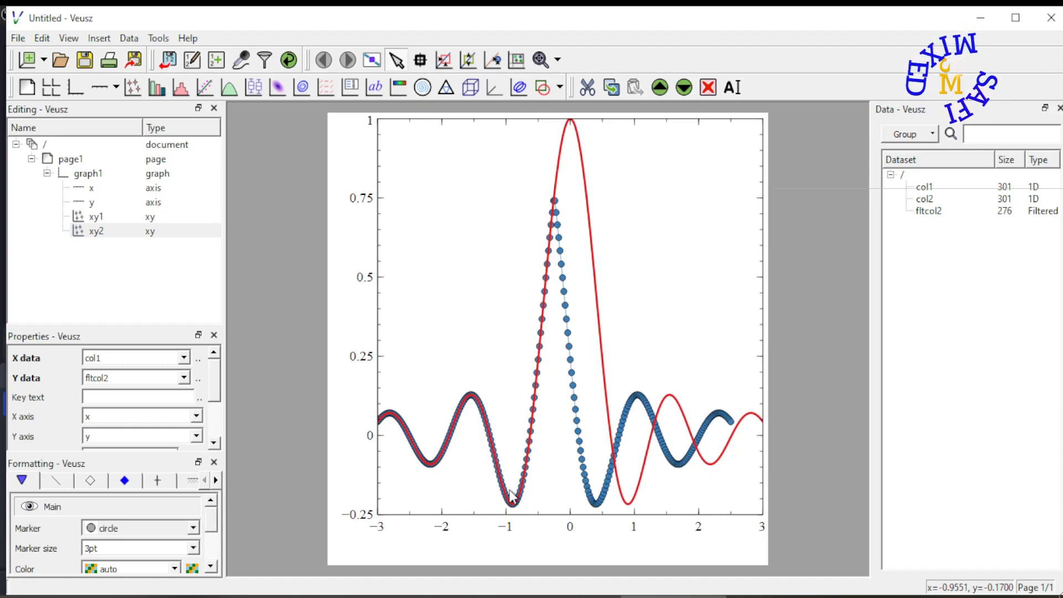
Edit the fltcol2 filter, change its expression to (col2<0.75)&(col2>-0.15), and apply it.
left_click(1008, 218)
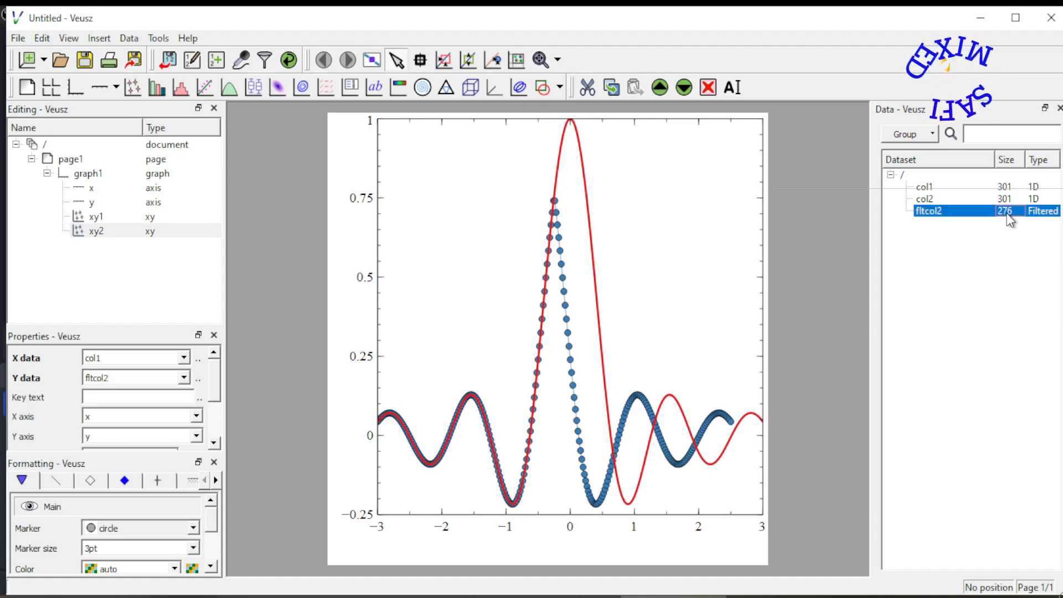
right_click(1005, 214)
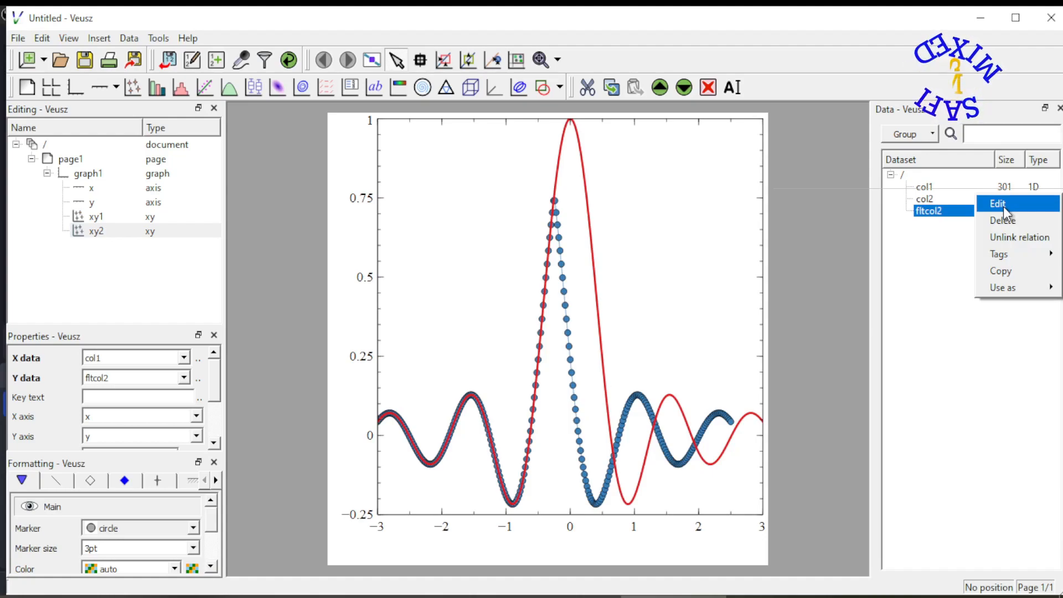
left_click(1003, 207)
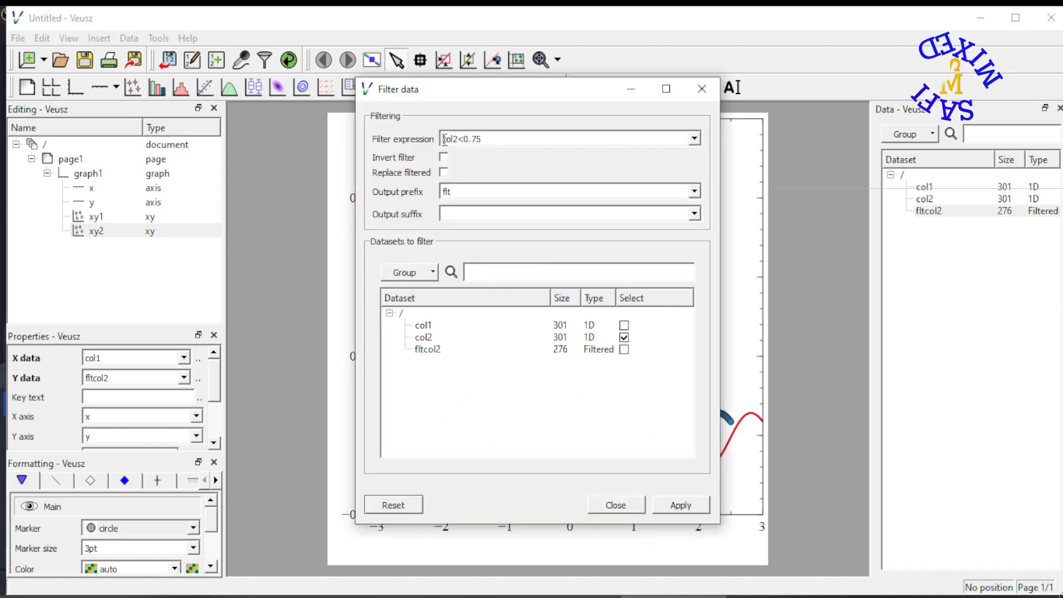
type("(")
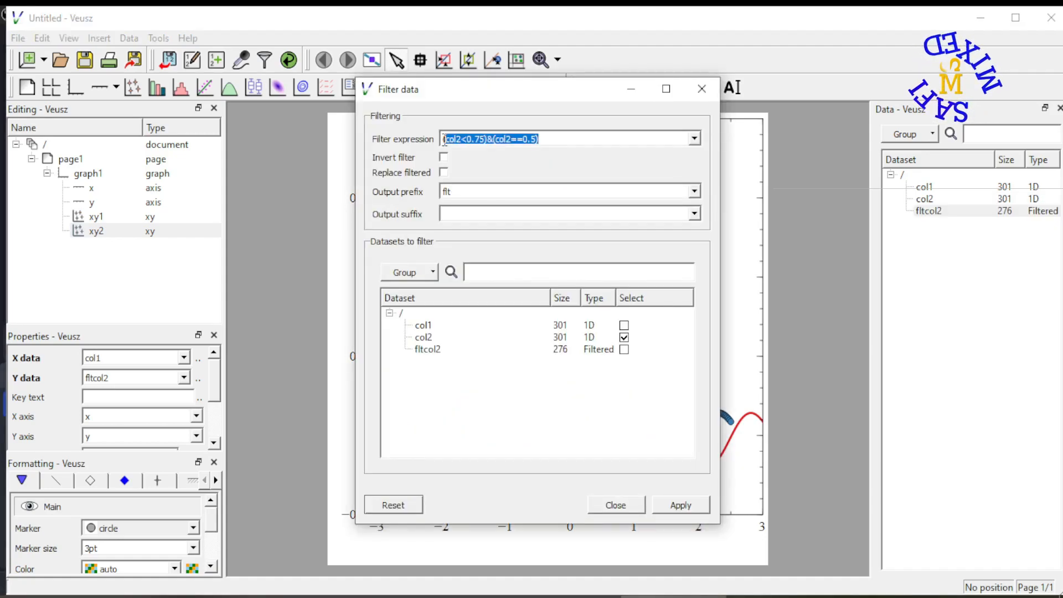
left_click(494, 140)
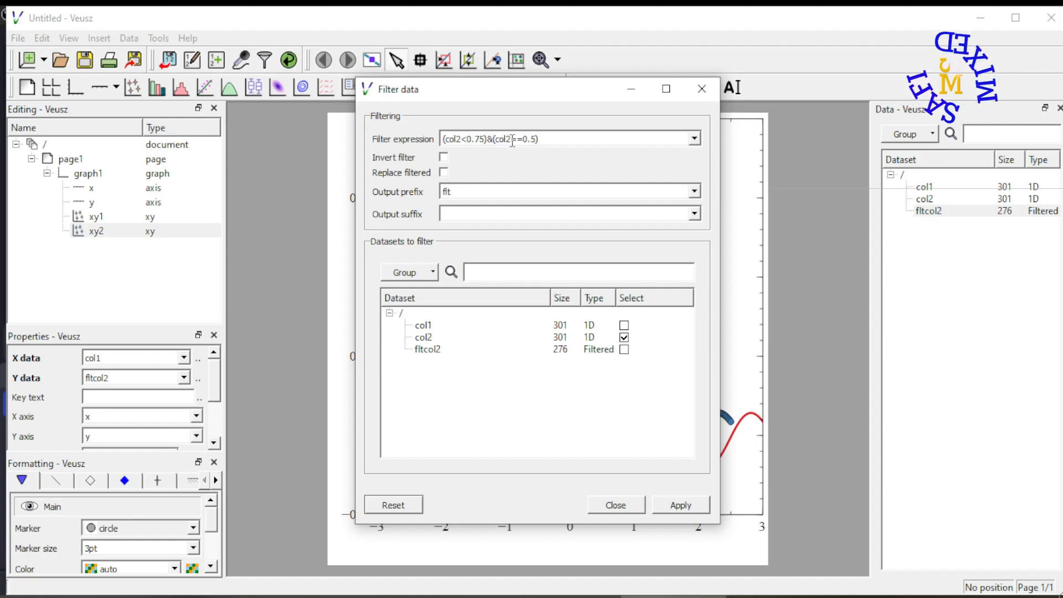
left_click_drag(512, 140, 535, 138)
key("BackSpace")
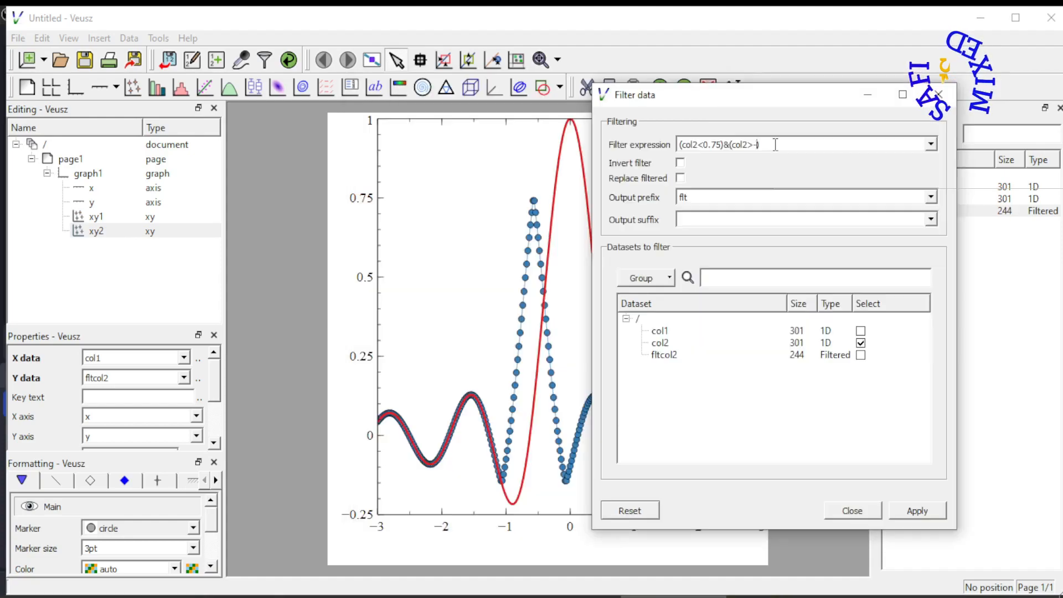
key("BackSpace")
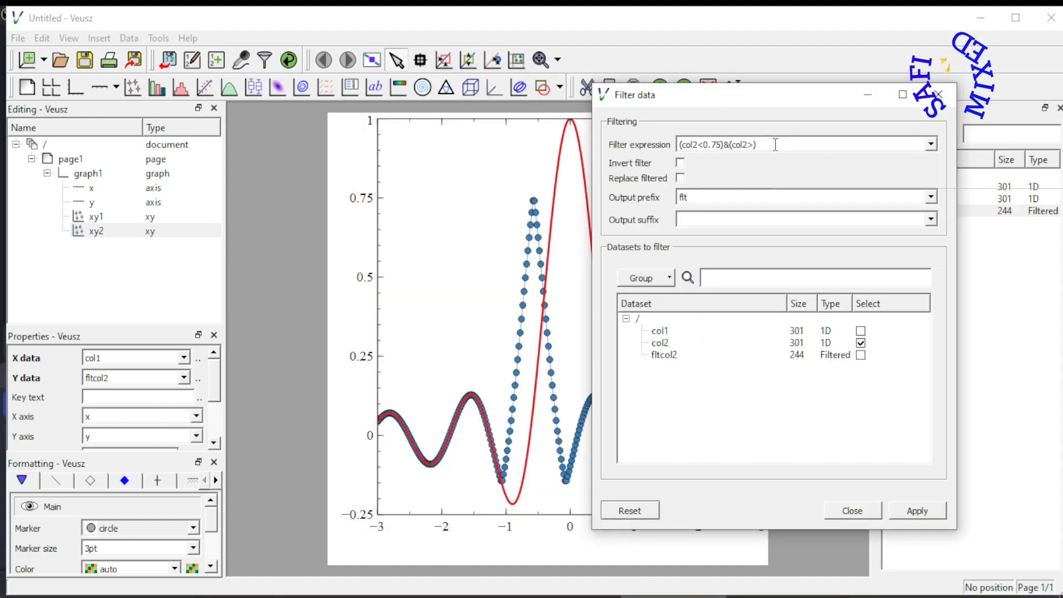
type("-0.1")
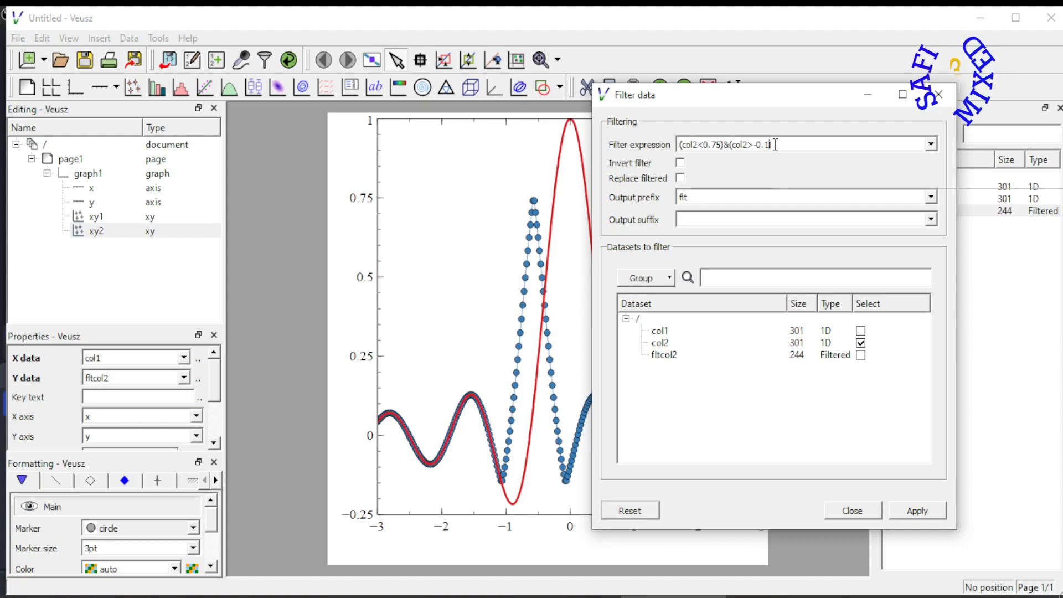
type("5")
key("Return")
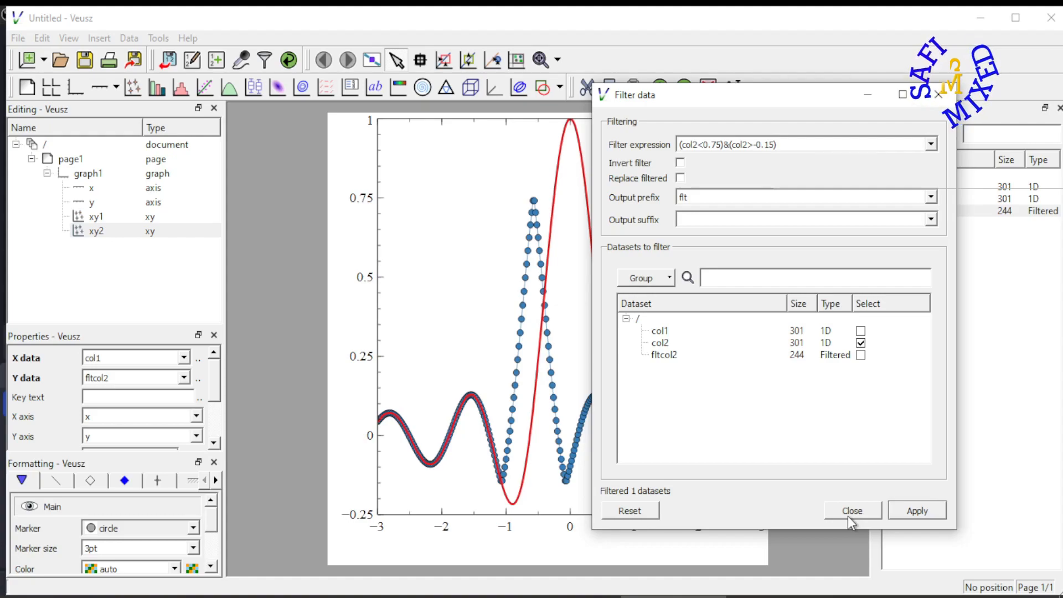
left_click(848, 515)
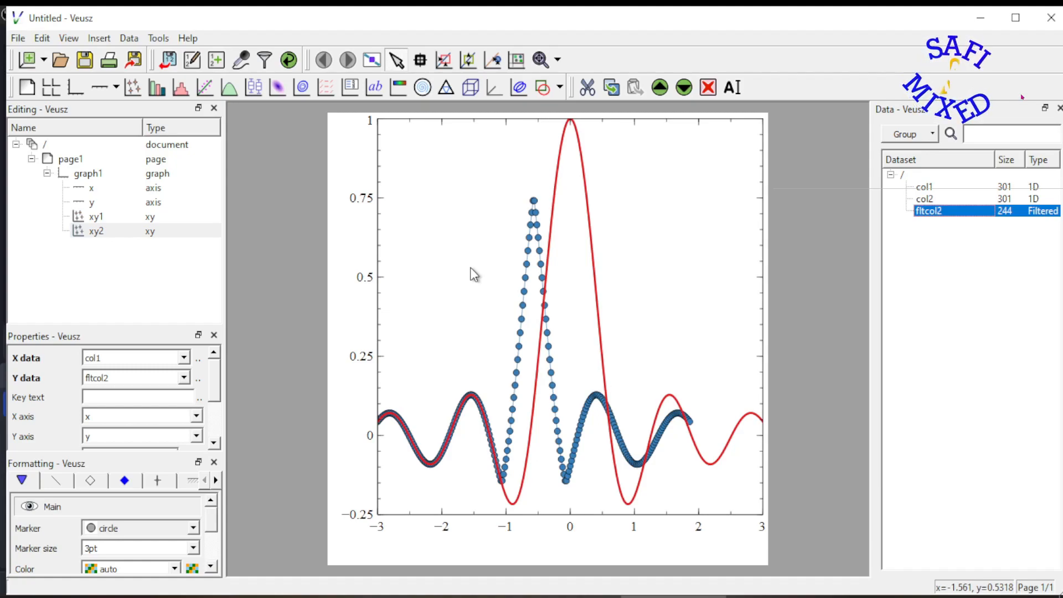
Reopen the fltcol2 filter and change its expression to (col1<2)&(col1>-2).
right_click(953, 217)
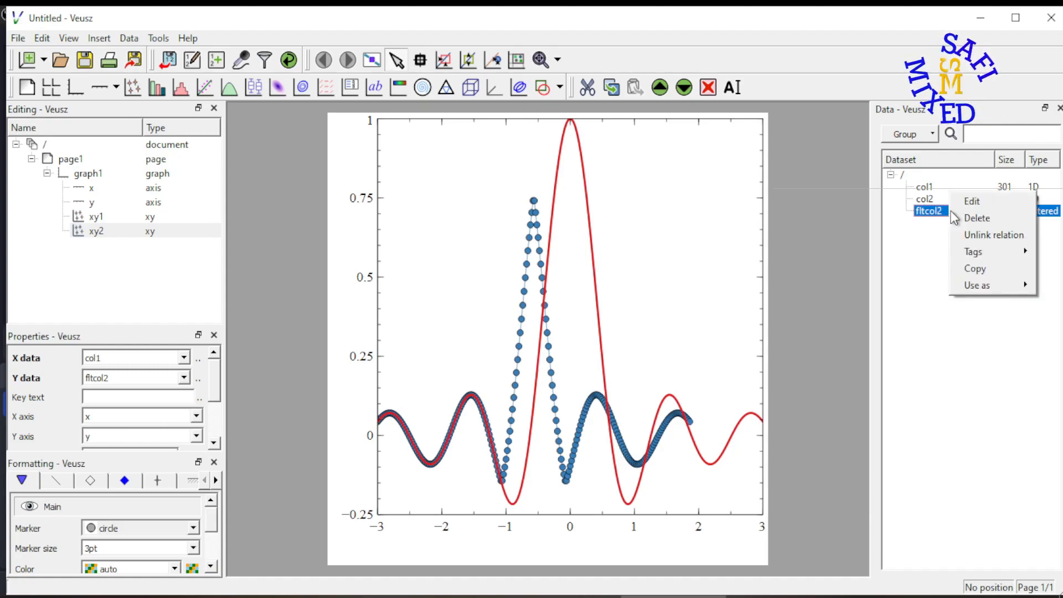
left_click(963, 201)
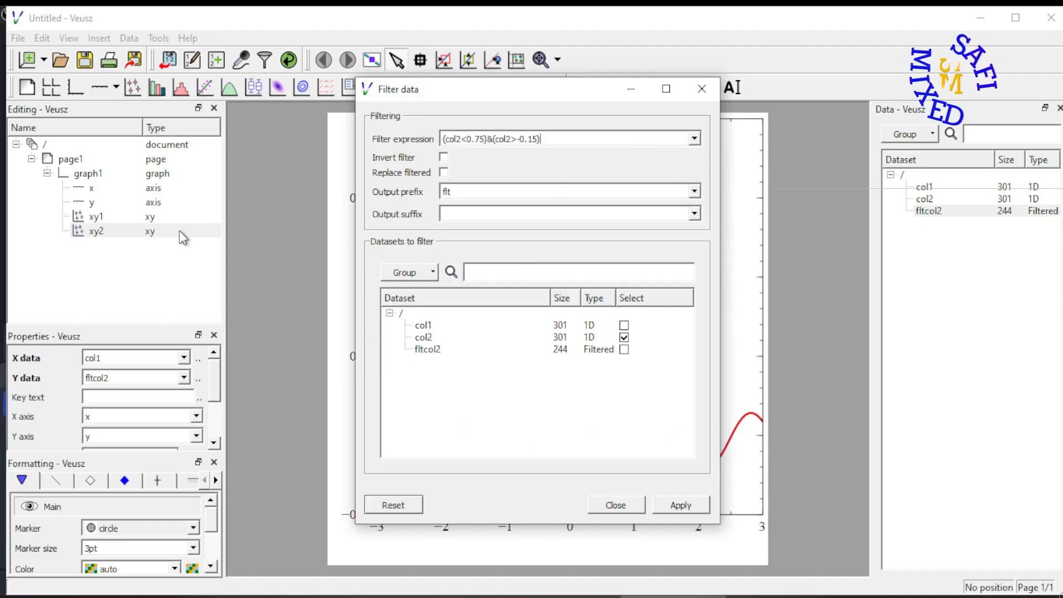
left_click(460, 138)
type("1<-")
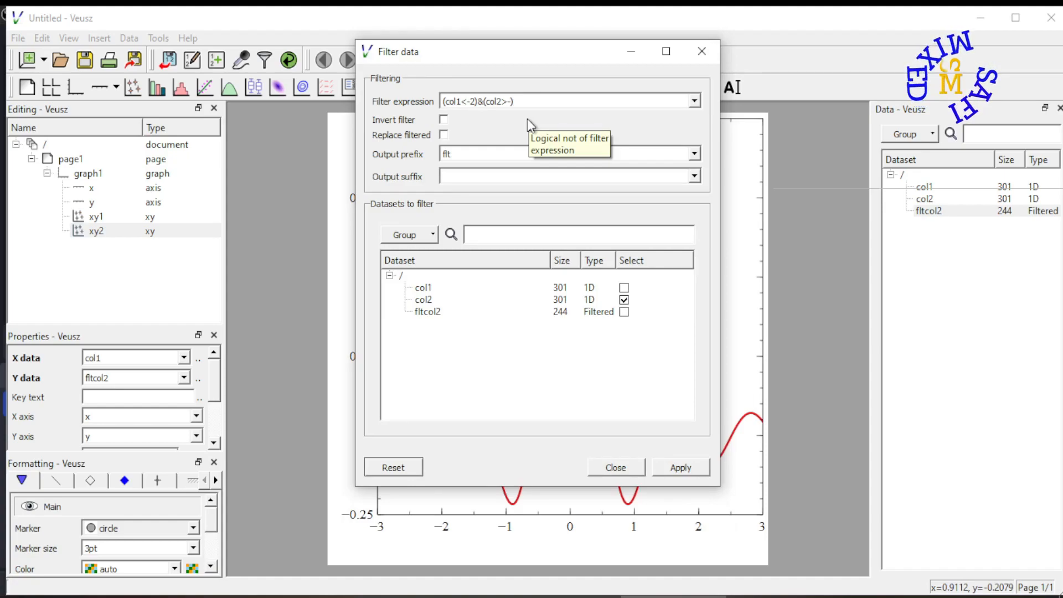
left_click(465, 102)
key("BackSpace")
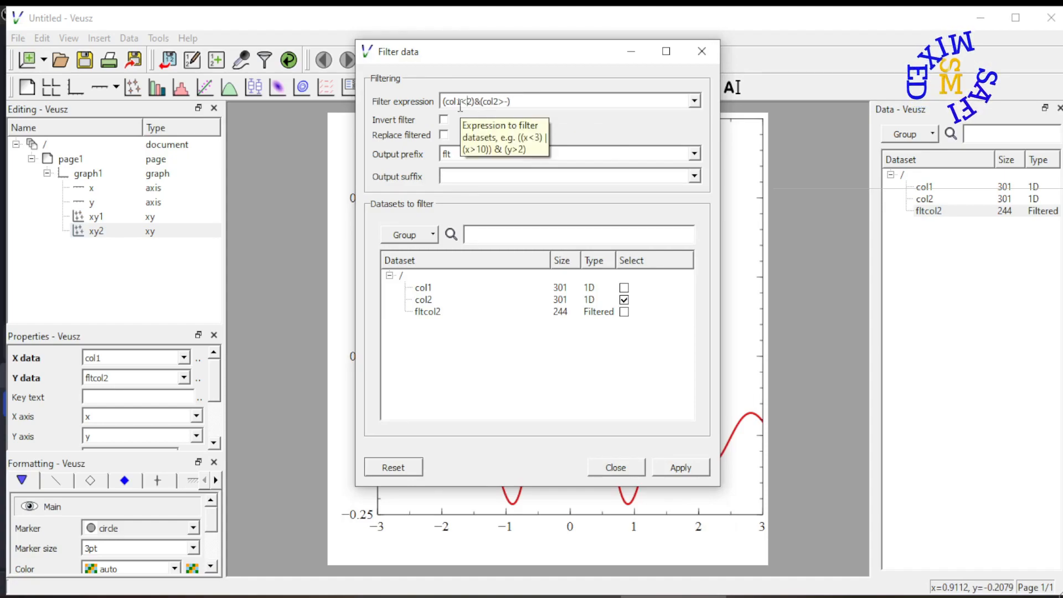
left_click(509, 102)
type("2")
left_click(500, 101)
key("BackSpace")
type("1")
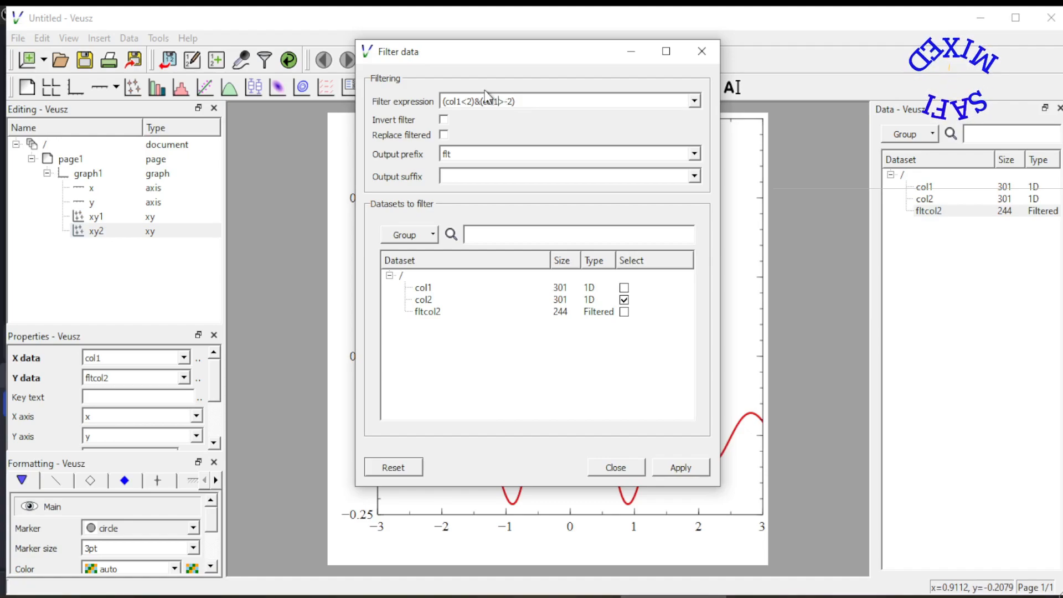
Apply the filter to col1 only, and set the new plot's X data to fltcol1.
left_click(168, 297)
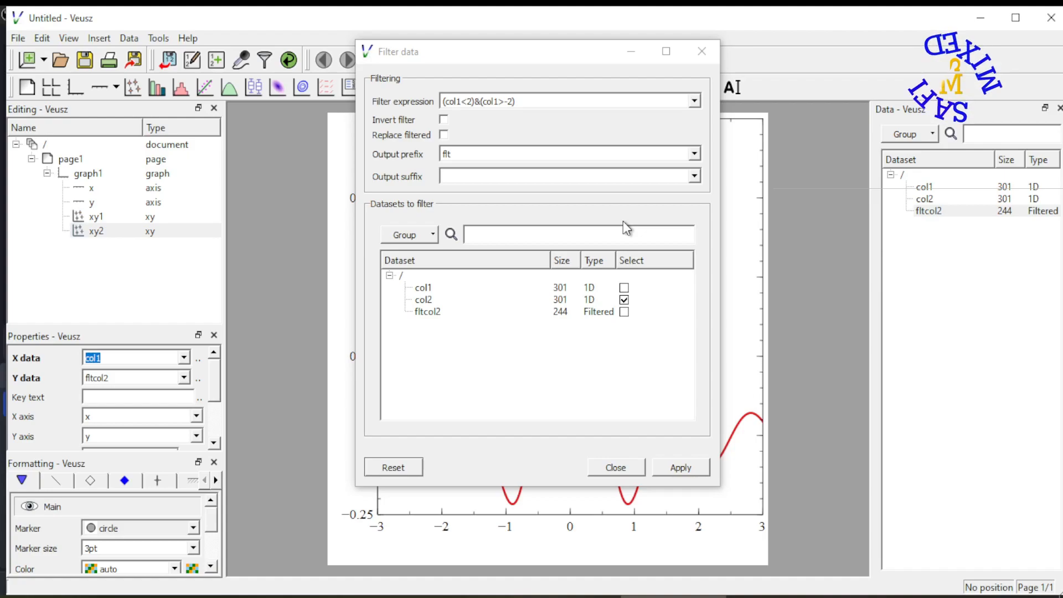
left_click(623, 287)
left_click(624, 299)
left_click(680, 467)
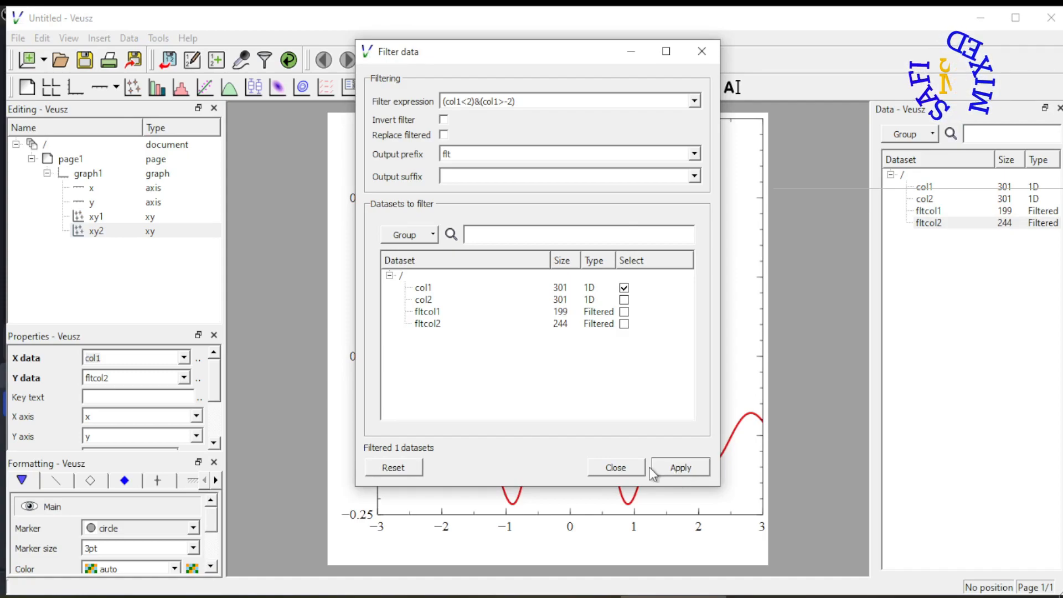
left_click(612, 466)
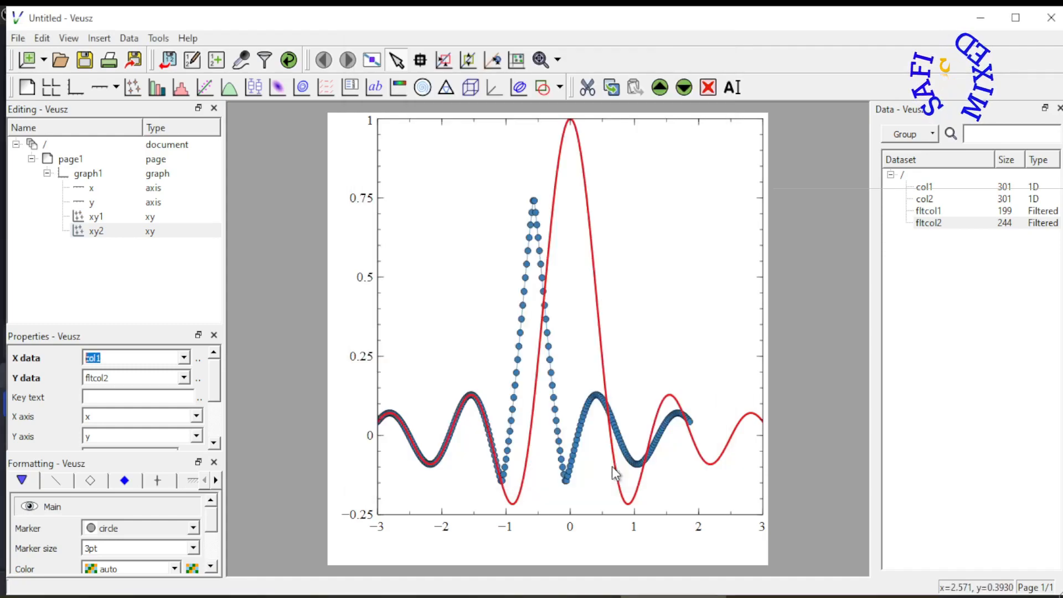
left_click(184, 381)
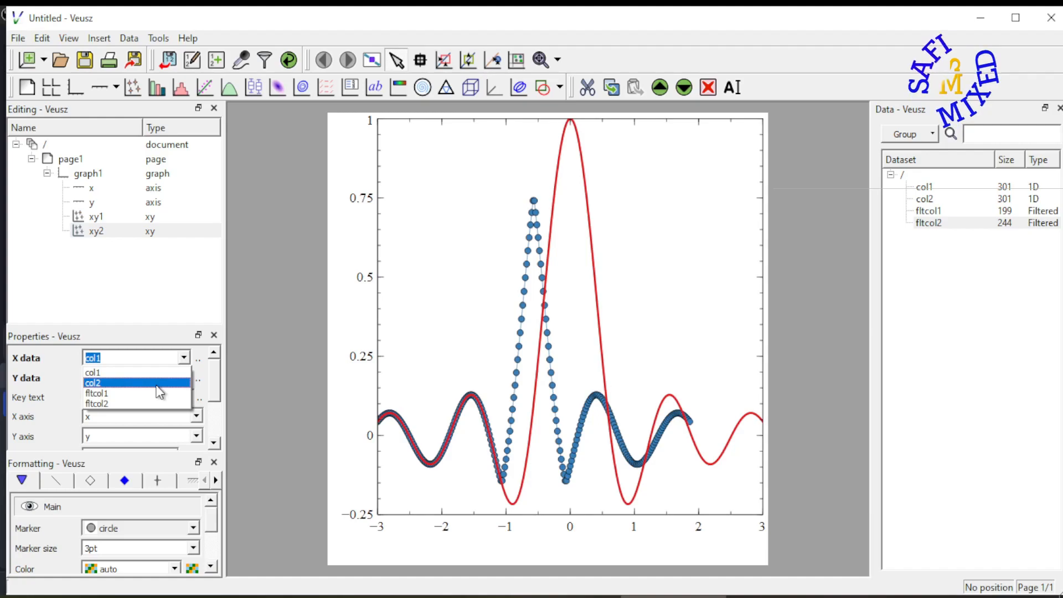
left_click(160, 393)
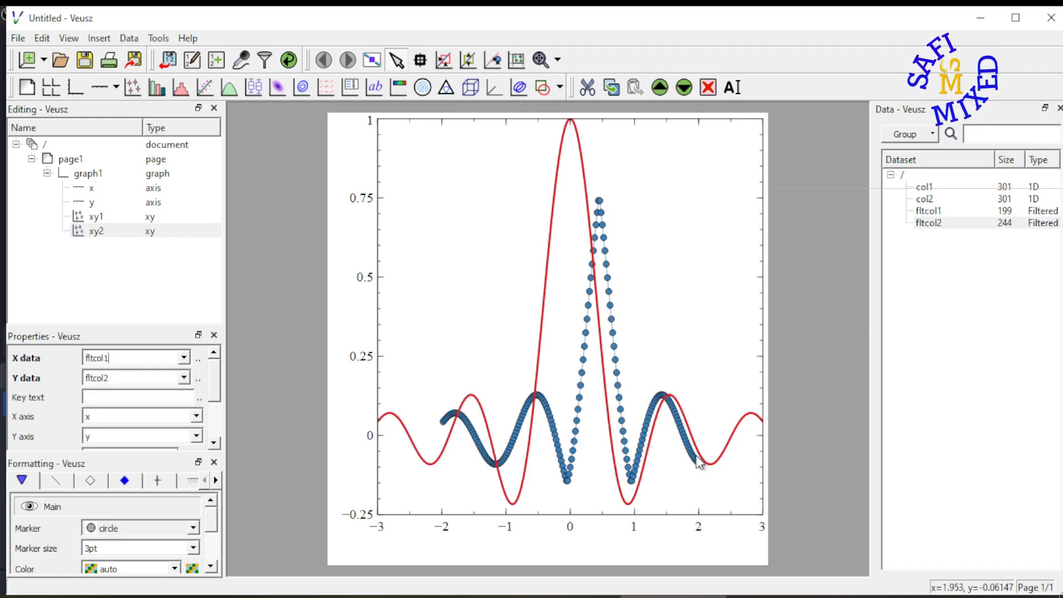